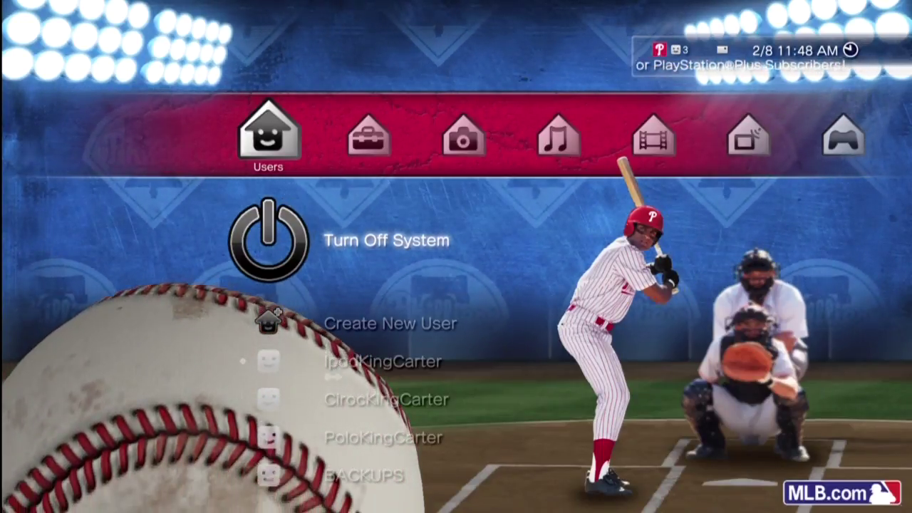
Step: Open the Game Data Utility in the Game category
key("Right")
key("Right")
key("Right")
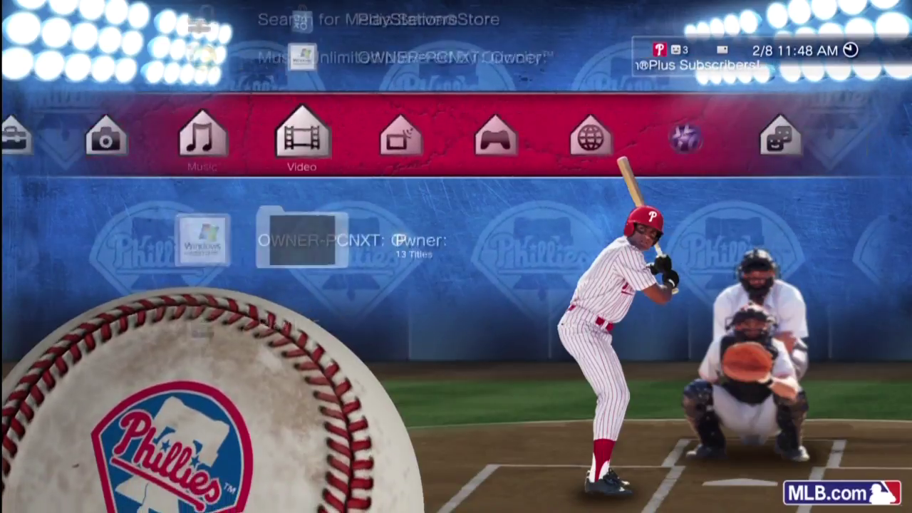
key("Right")
key("Right")
key("Right")
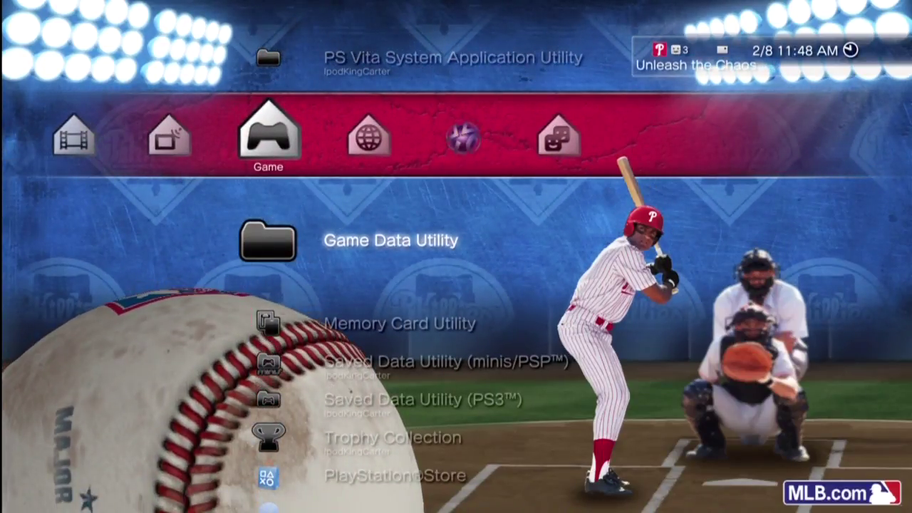
key("Return")
Step: Look through the installed game data for an NBA 2K12 entry, and leave the Game Data Utility
key("Down")
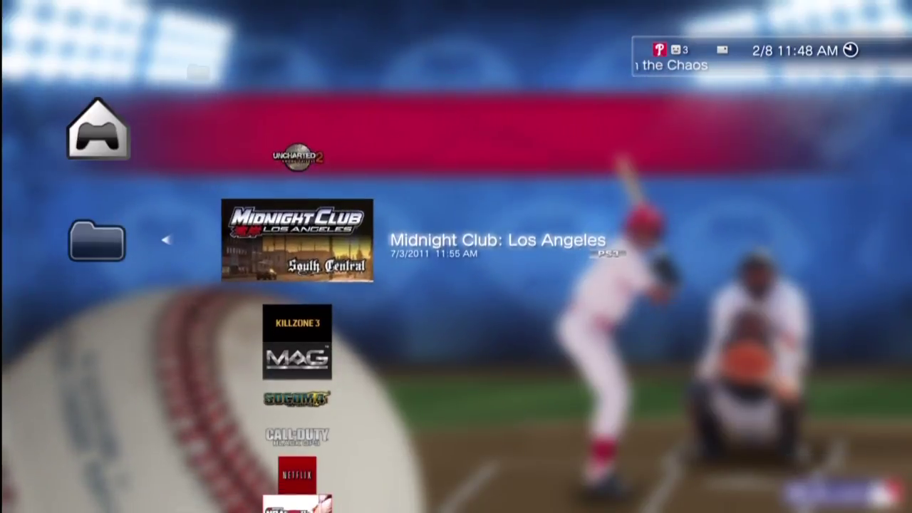
key("Down")
key("Down")
key("Down")
key("Down")
key("Down")
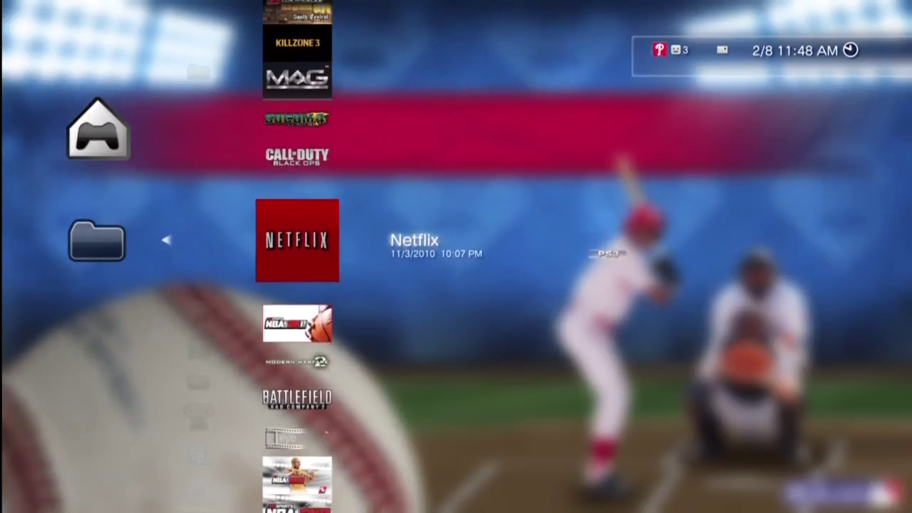
key("Down")
key("Down")
key("Down")
key("Down")
key("Down")
key("Down")
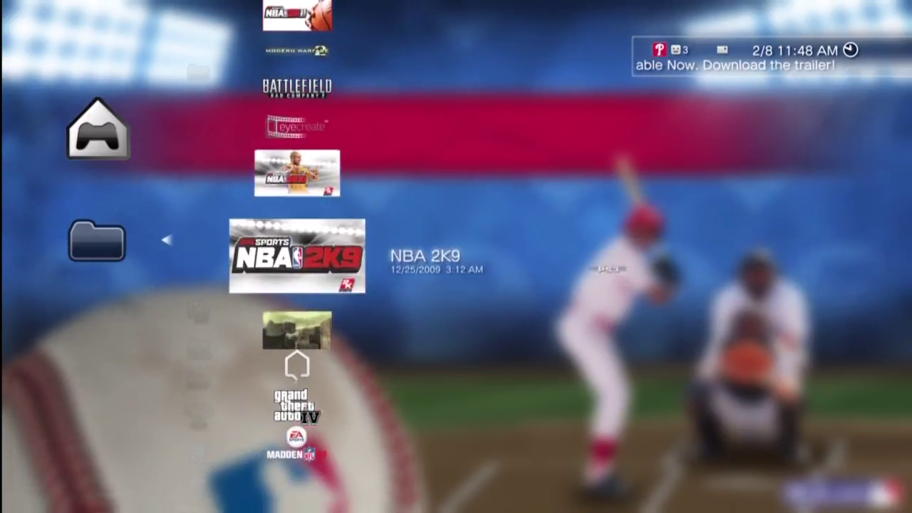
key("Down")
key("Down")
key("Down")
key("Down")
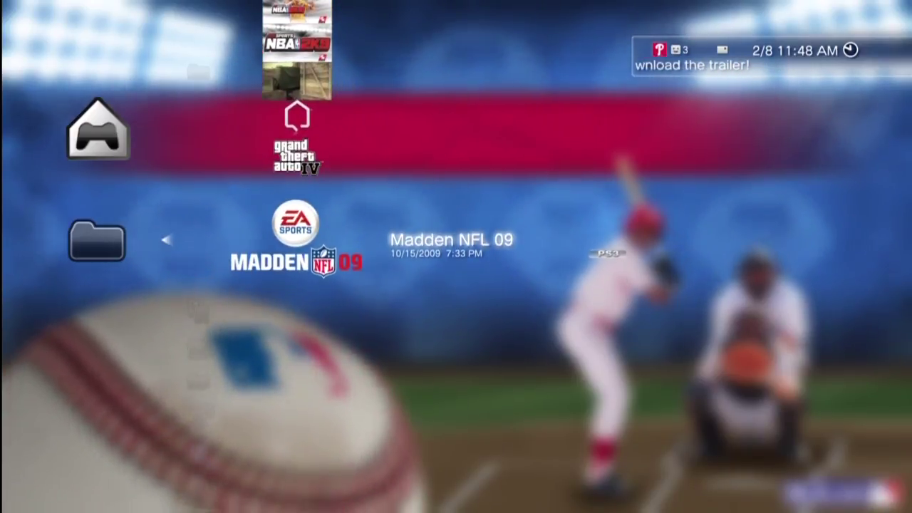
key("Down")
key("Down")
key("Down")
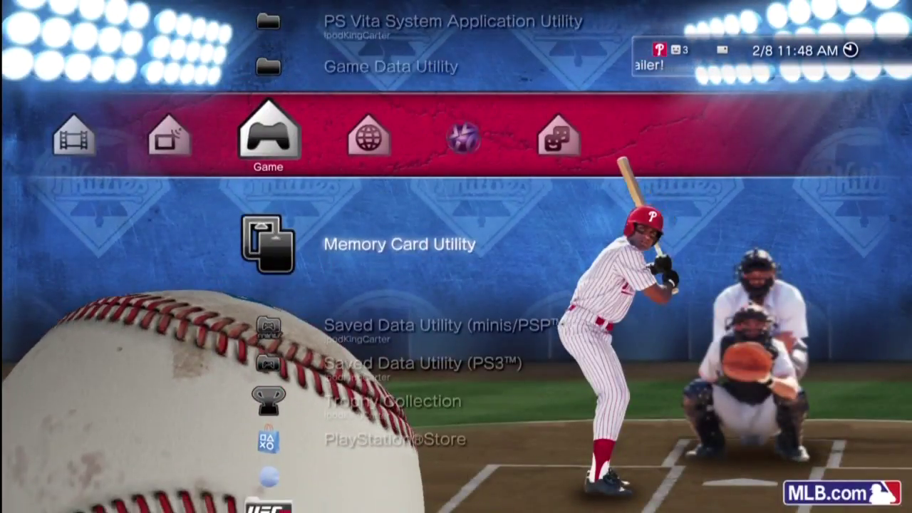
Step: Open the NBA 2K12 folder in the Saved Data Utility (PS3)
key("Down")
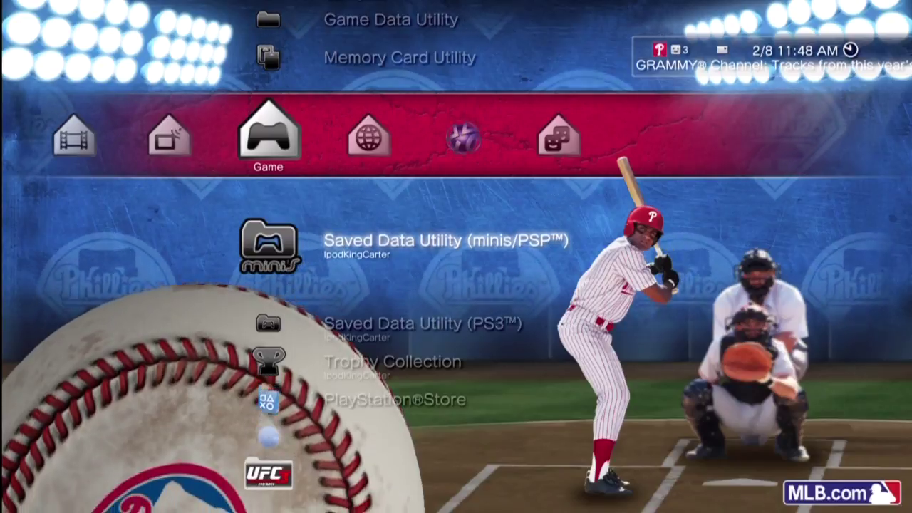
key("Down")
key("Return")
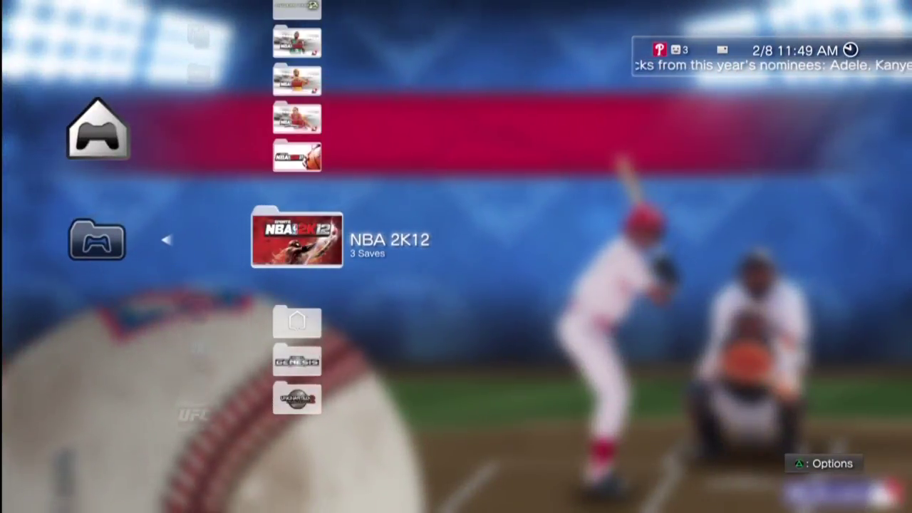
key("Return")
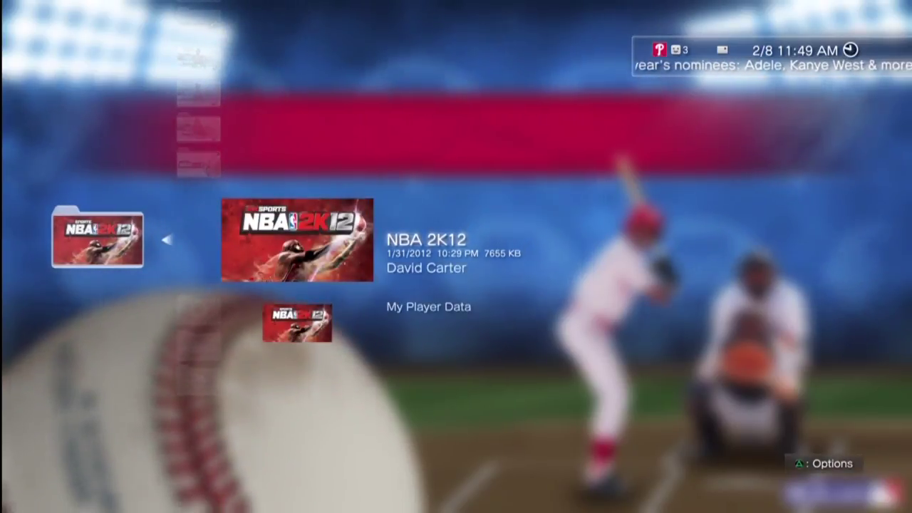
Step: Compare the saves in the NBA 2K12 folder by date, and return to the list of saved games
key("Down")
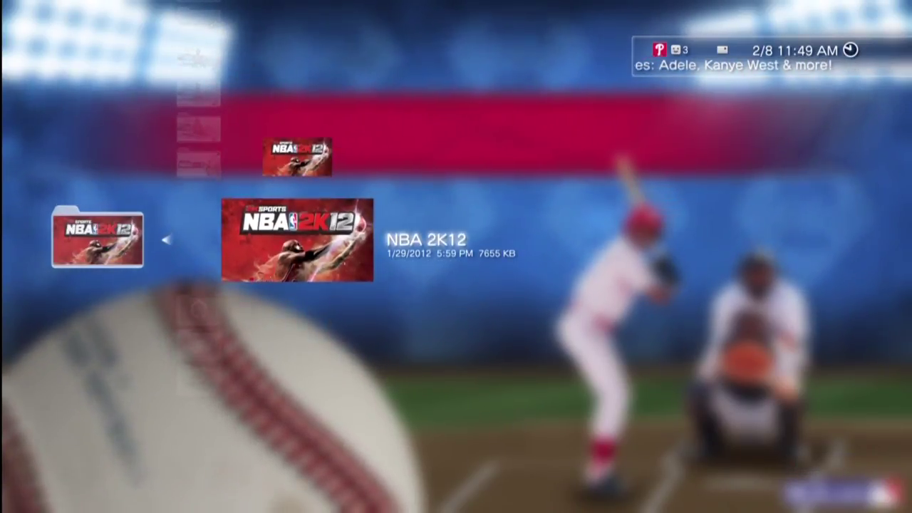
key("Up")
key("Down")
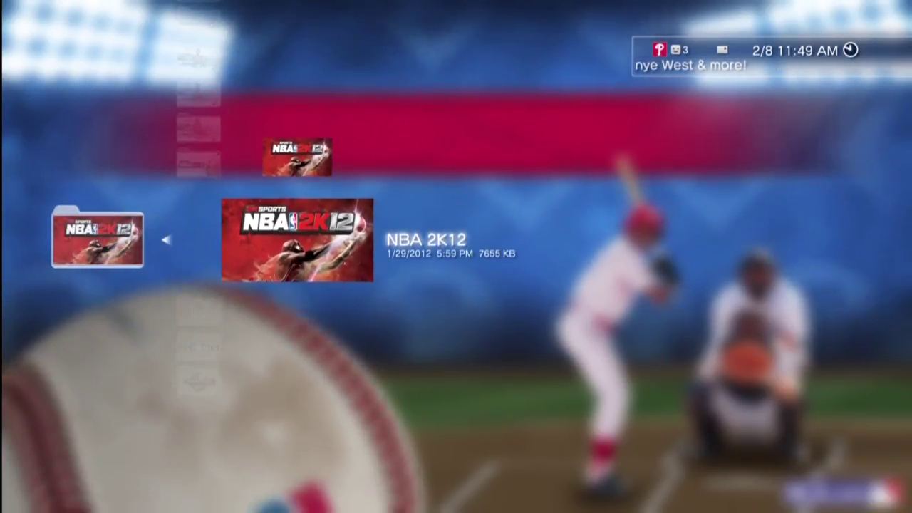
key("Up")
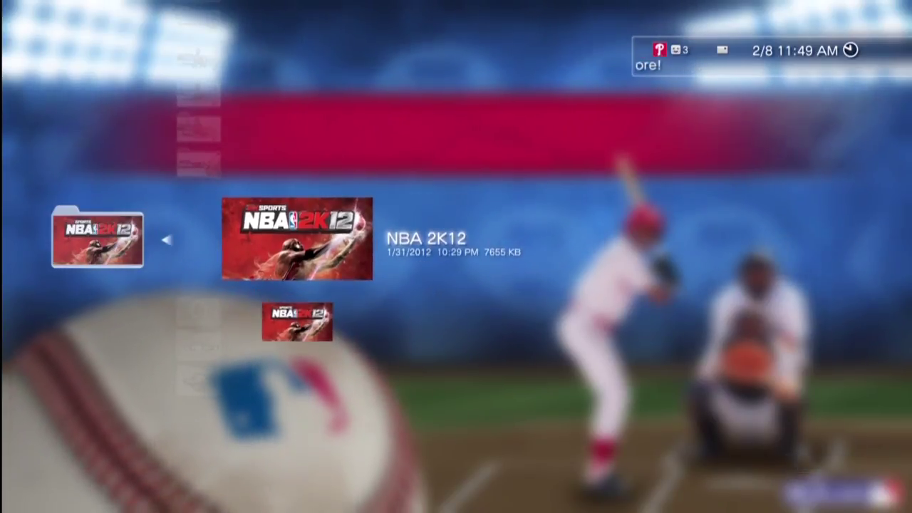
key("Left")
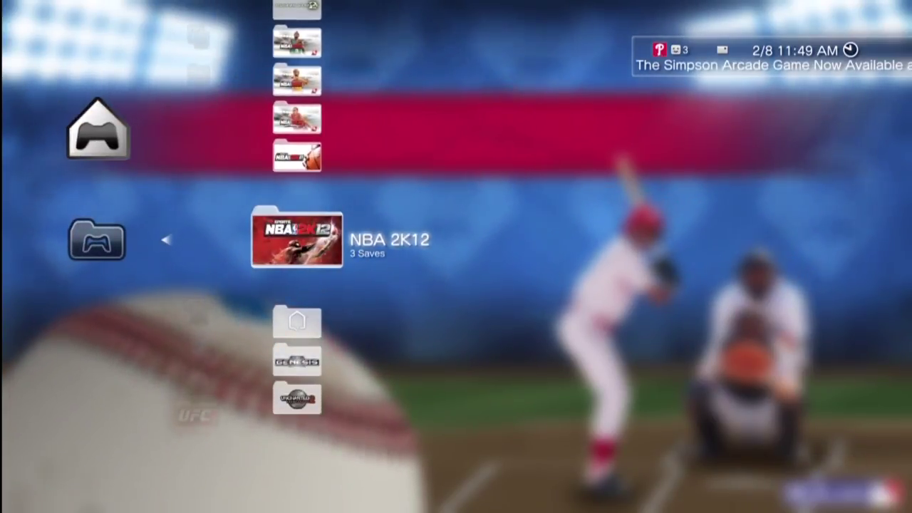
Step: Look through the other saved game folders up to Online Storage, and close the Saved Data Utility (PS3)
key("Up")
key("Up")
key("Up")
key("Up")
key("Up")
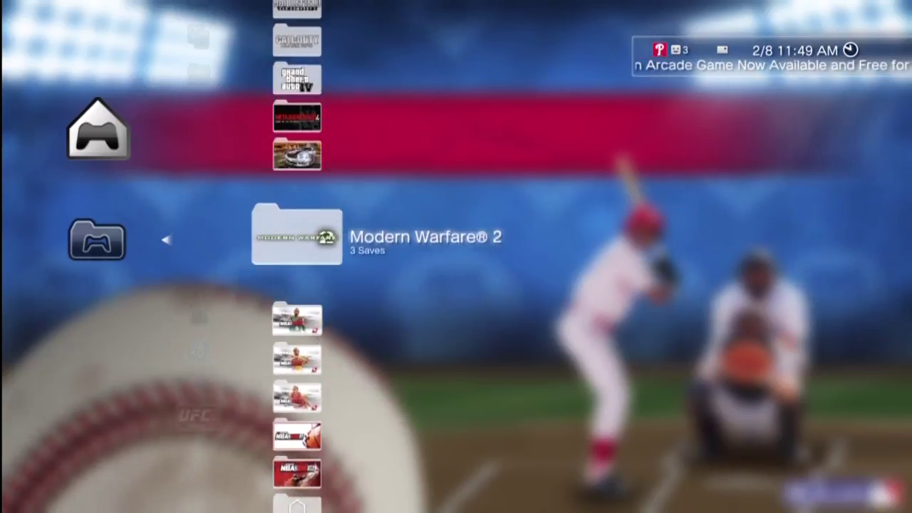
key("Up")
key("Up")
key("Up")
key("Up")
key("Up")
key("Up")
key("Up")
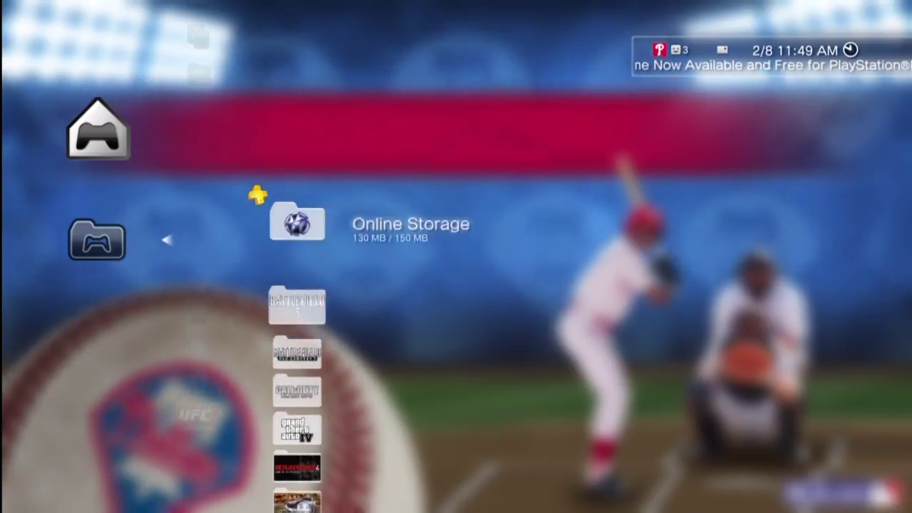
key("Left")
Step: Launch NBA 2K12 from the Game category and accept the software update to version 1.04
key("Down")
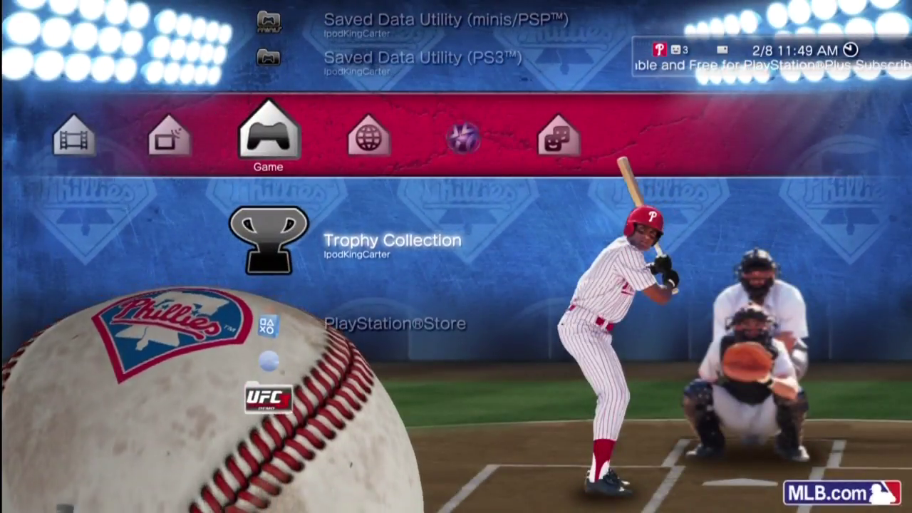
key("Down")
key("Down")
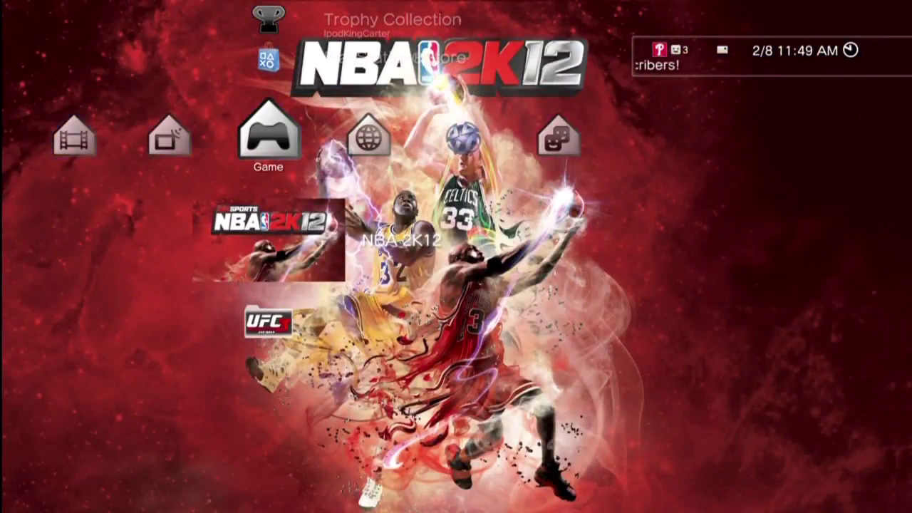
key("Return")
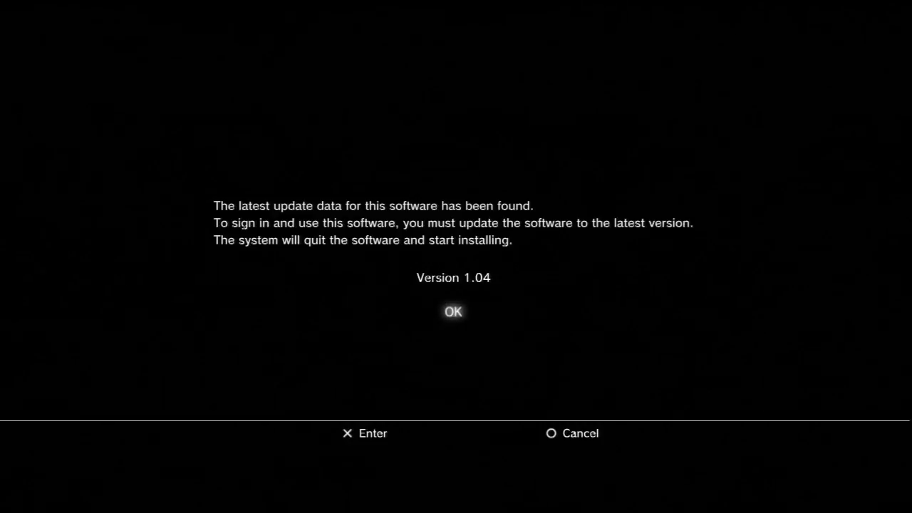
key("Return")
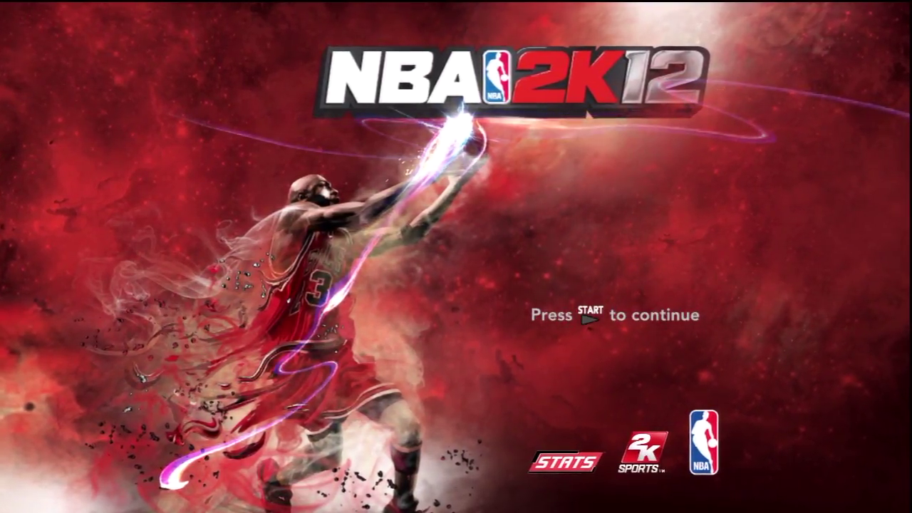
Step: Continue past the title screen and the welcome notice, and clear the default Player1 text from the name entry
key("Return")
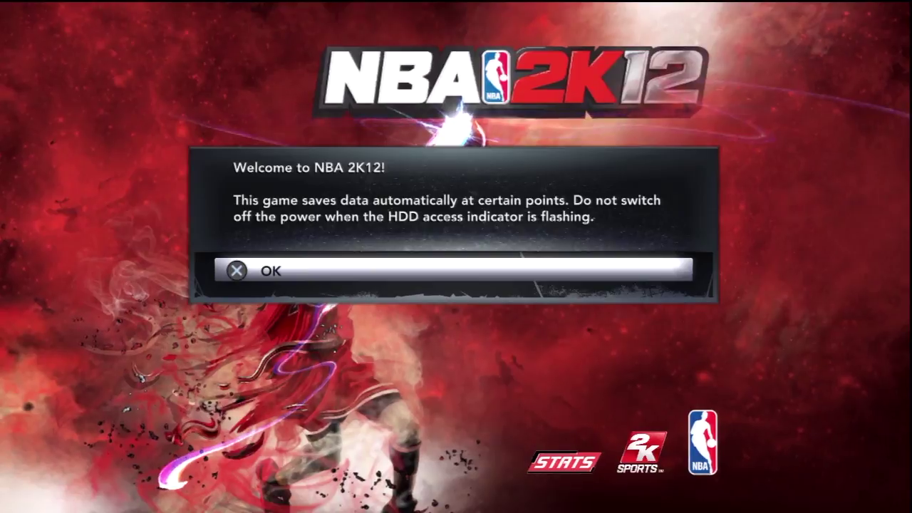
key("Return")
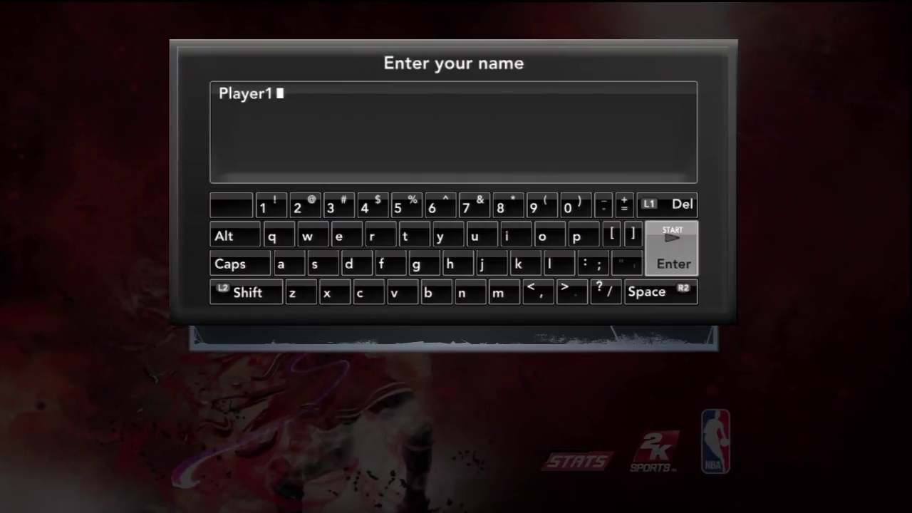
key("Up")
key("Return")
key("Return")
key("Return")
key("Return")
key("Return")
key("Return")
key("Return")
Step: Enter the player's online ID as the profile name and confirm through to the Home screen
key("Left")
key("Left")
key("Left")
key("Left")
key("Left")
key("Down")
key("Return")
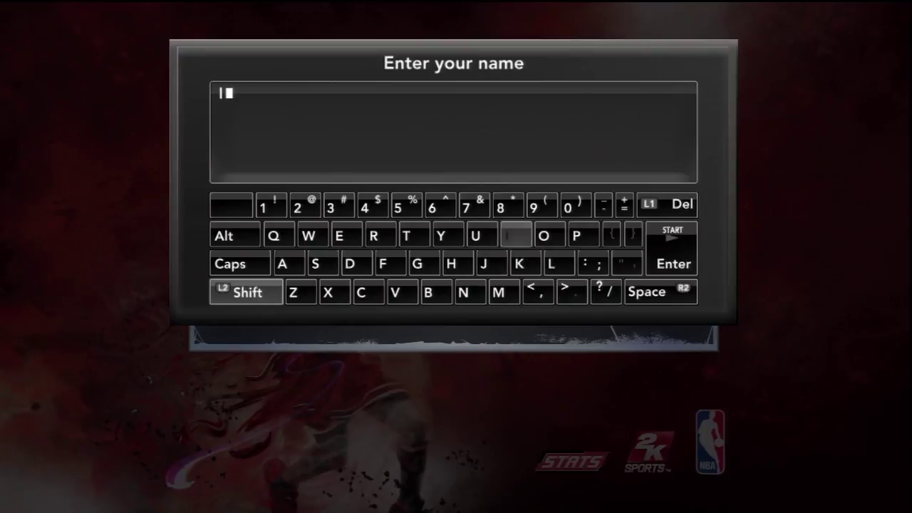
key("Right")
key("Right")
key("Return")
key("Left")
key("Return")
key("Down")
key("Left")
key("Left")
key("Left")
key("Left")
key("Left")
key("Left")
key("Return")
key("Right")
key("Right")
key("Right")
key("Right")
key("shift")
key("Right")
key("Return")
key("Up")
key("Return")
key("Down")
key("Down")
key("Left")
key("Left")
key("Return")
key("Left")
key("Up")
key("Return")
key("Down")
key("Left")
key("shift")
key("Return")
key("Left")
key("Left")
key("Up")
key("Return")
key("Right")
key("Right")
key("Right")
key("Up")
key("Left")
key("Right")
key("Return")
key("Right")
key("Return")
key("Left")
key("Left")
key("Return")
key("Right")
key("Return")
key("Return")
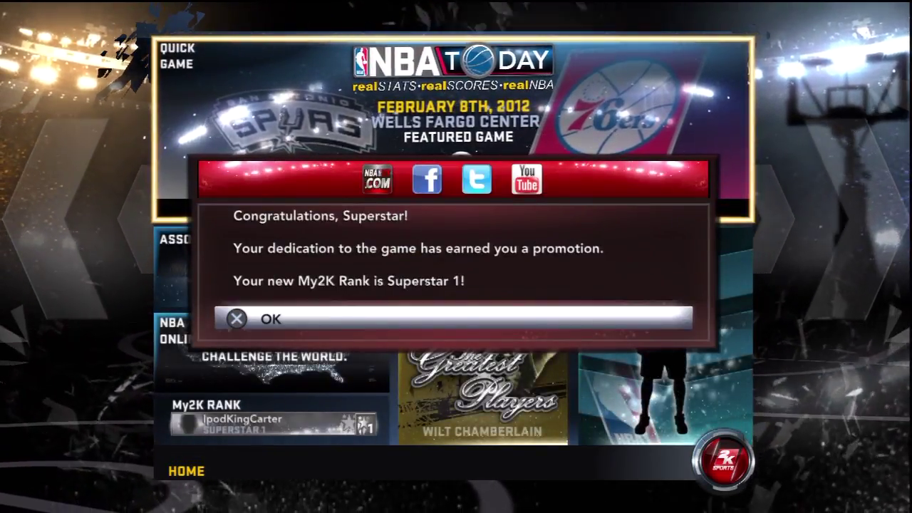
Step: Acknowledge the My2K Rank promotion and dismiss the custom message prompt
key("Return")
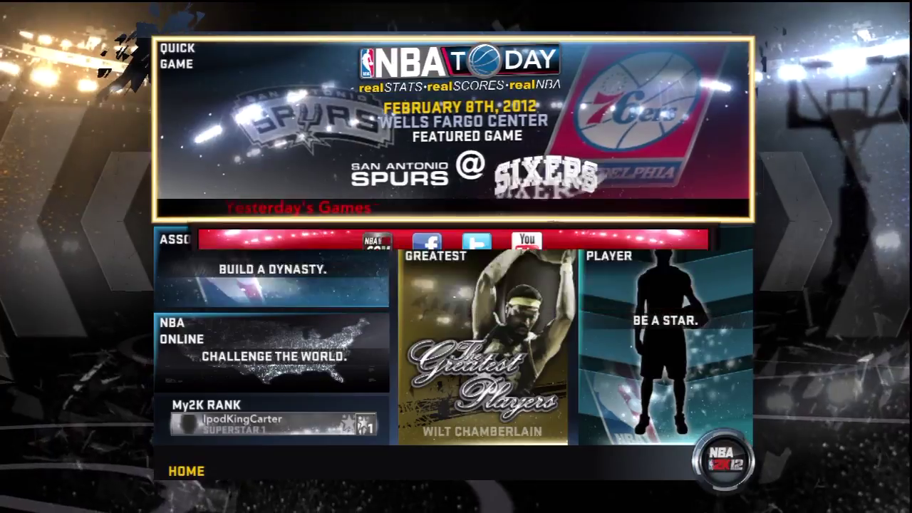
key("Return")
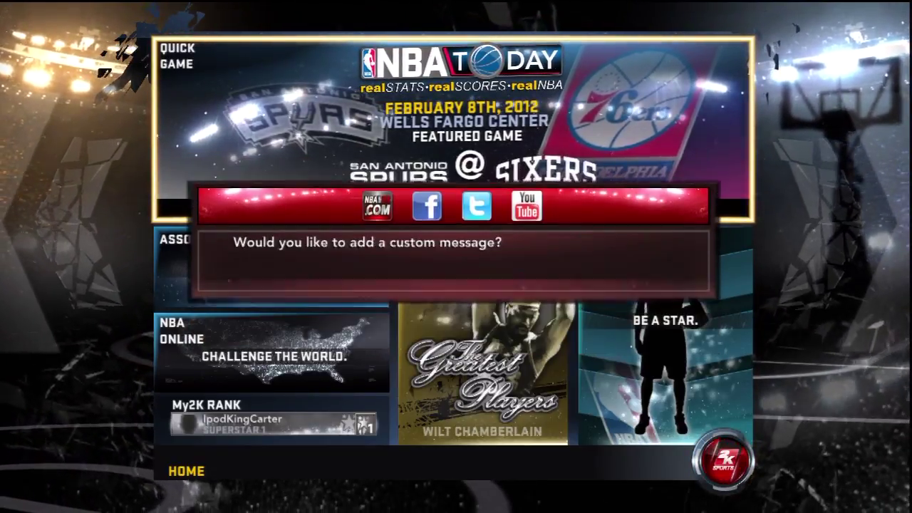
key("Return")
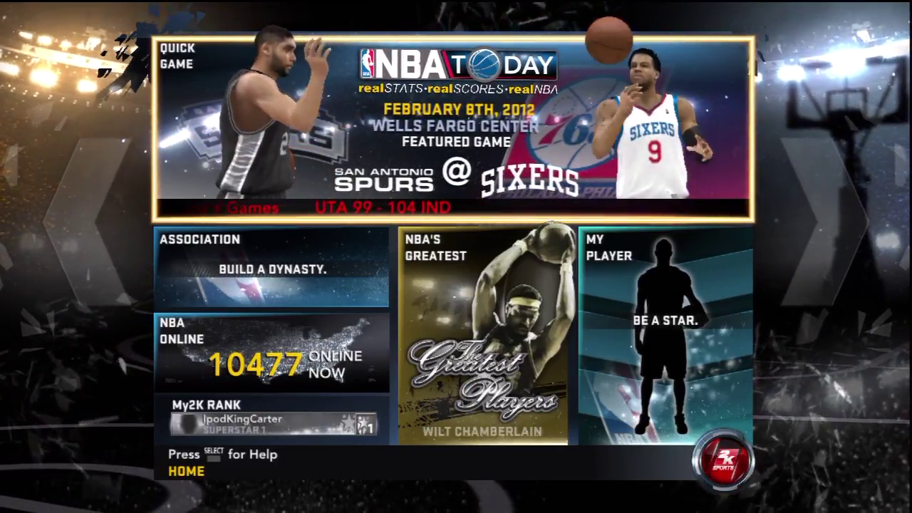
key("Return")
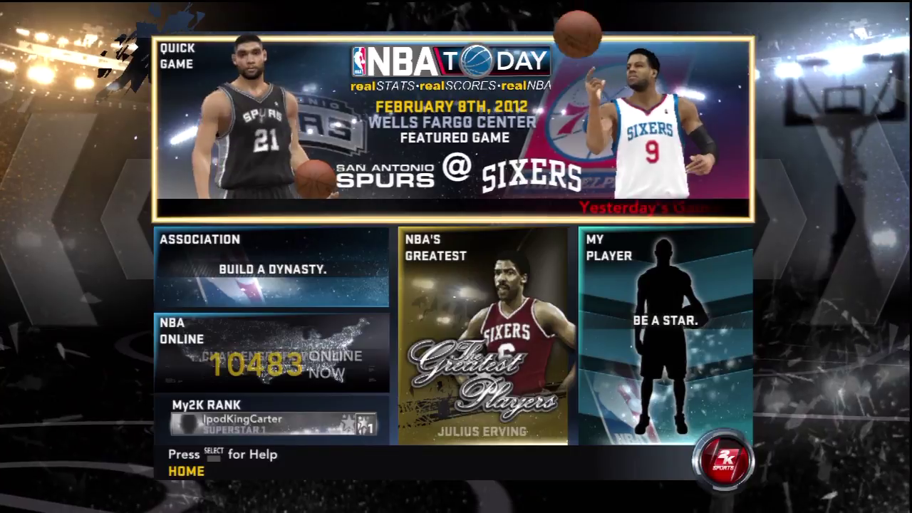
Step: Quit NBA 2K12 and return to the system's Game category
key("super")
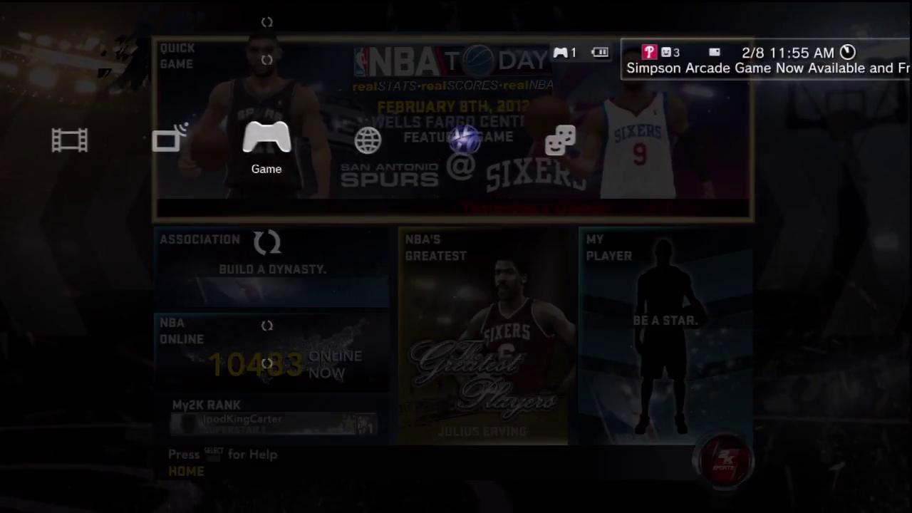
key("Down")
key("Return")
key("Return")
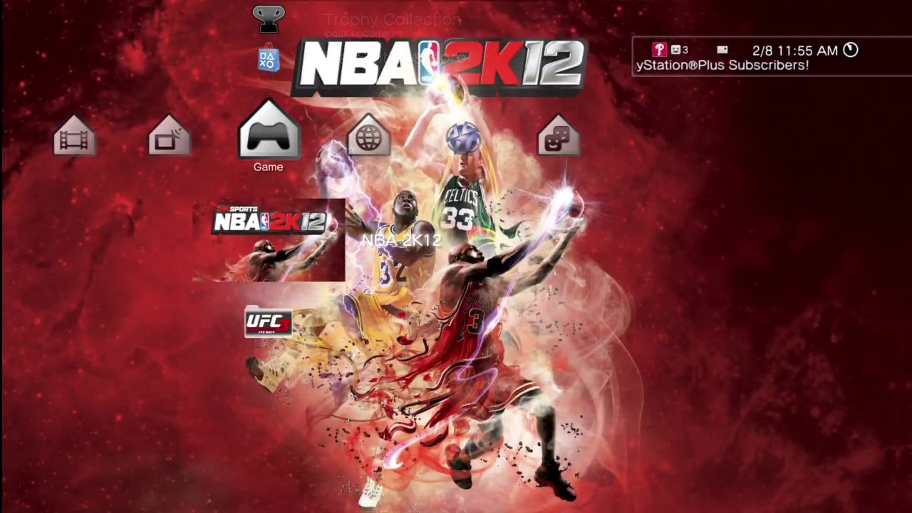
Step: Relaunch NBA 2K12 and continue past the title screen and the welcome notice
key("Return")
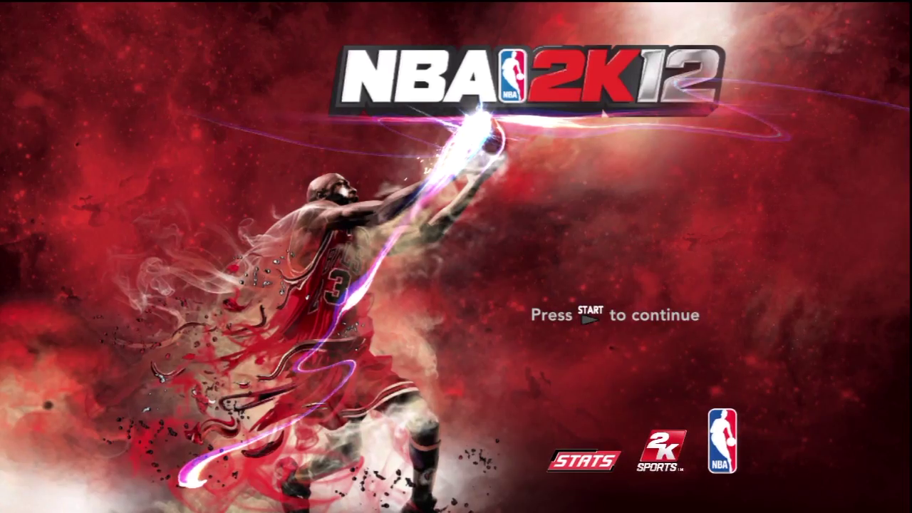
key("Return")
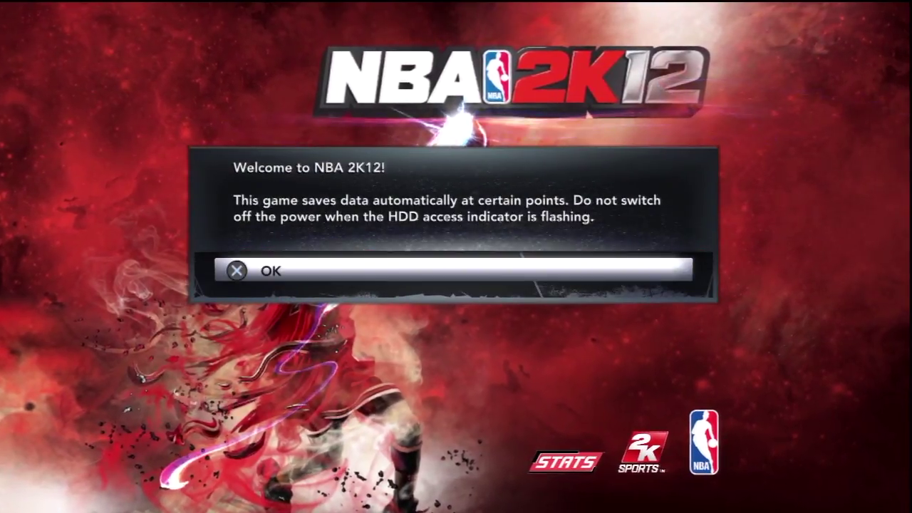
key("Return")
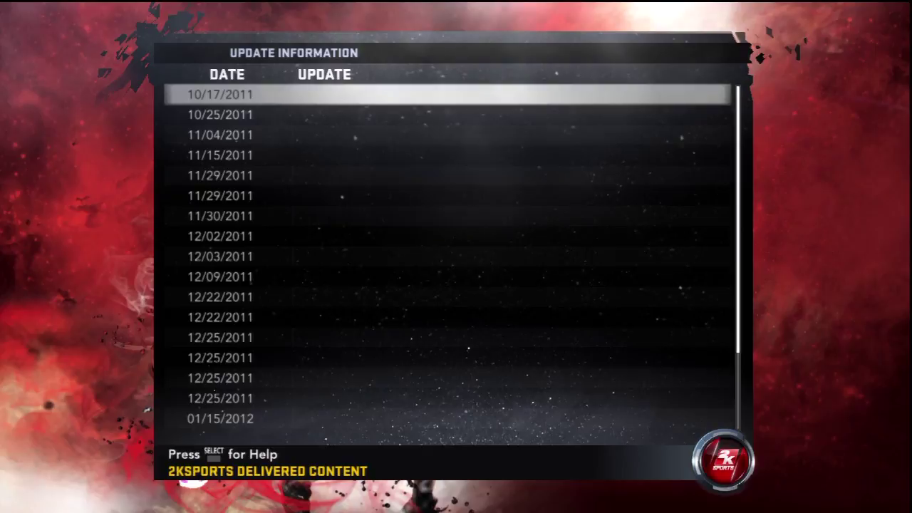
Step: Examine the full list of dated updates in the 2K Sports delivered content and return to the Home screen
key("Down")
key("Down")
key("Down")
key("Down")
key("Down")
key("Down")
key("Down")
key("Down")
key("Down")
key("Down")
key("Down")
key("Down")
key("Down")
key("Down")
key("Down")
key("Down")
key("Down")
key("Down")
key("Down")
key("Down")
key("Down")
key("Up")
key("Up")
key("Up")
key("Up")
key("Up")
key("Up")
key("Up")
key("Up")
key("Up")
key("Up")
key("Up")
key("Up")
key("Up")
key("Up")
key("Up")
key("Up")
key("Up")
key("Up")
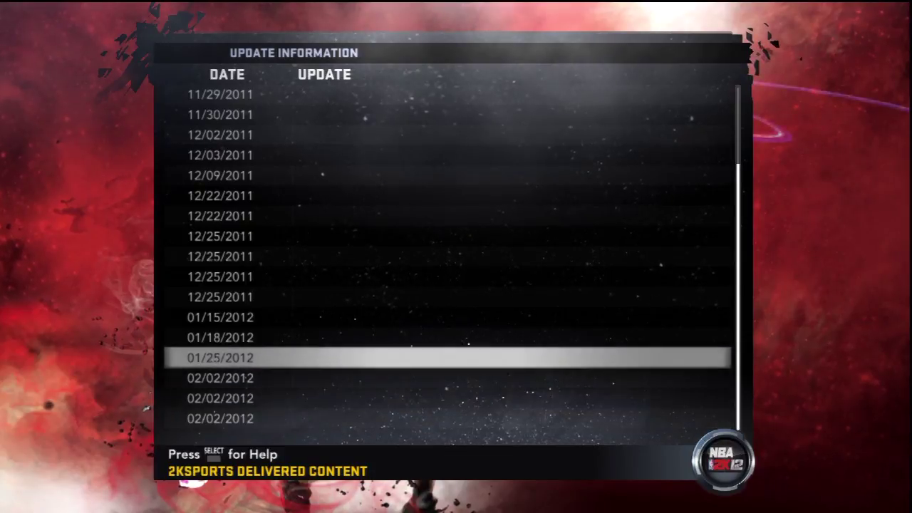
key("Up")
key("Up")
key("Up")
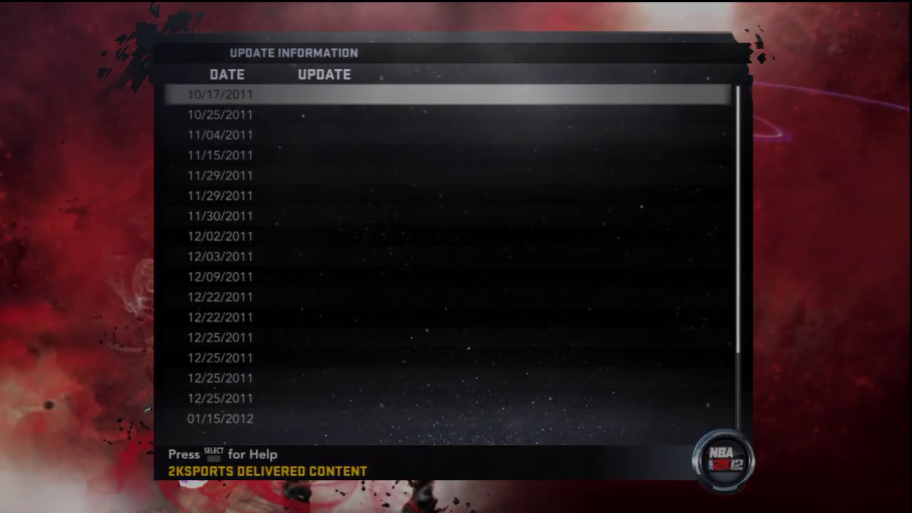
key("Escape")
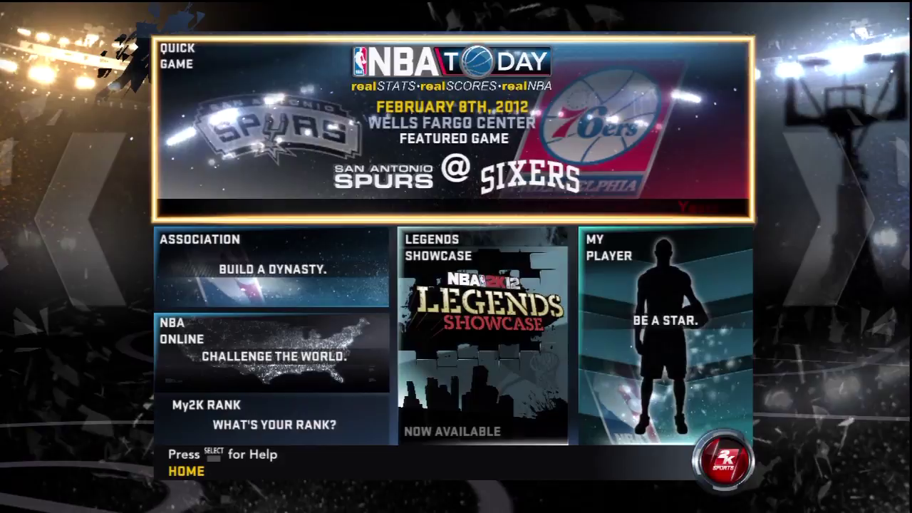
Step: Choose My Player mode from the Home screen and agree to continue despite losing any unsaved data
key("Escape")
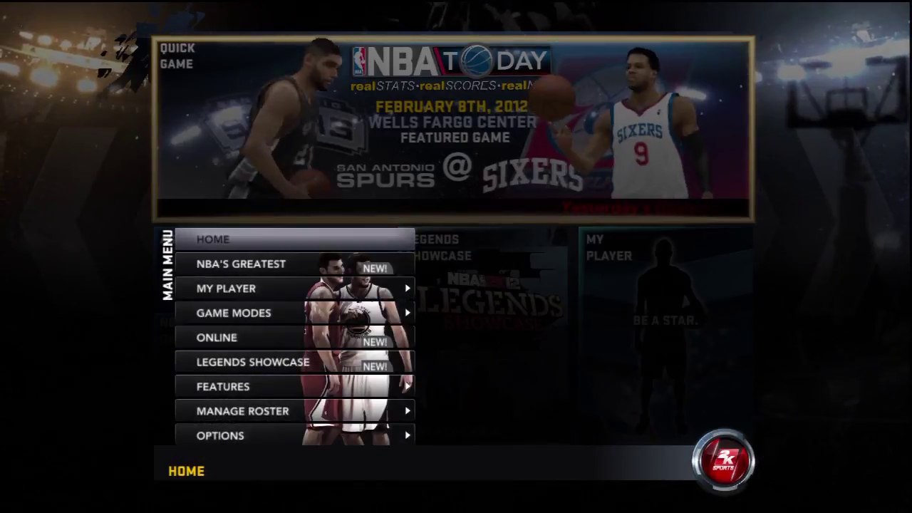
key("Escape")
key("Down")
key("Right")
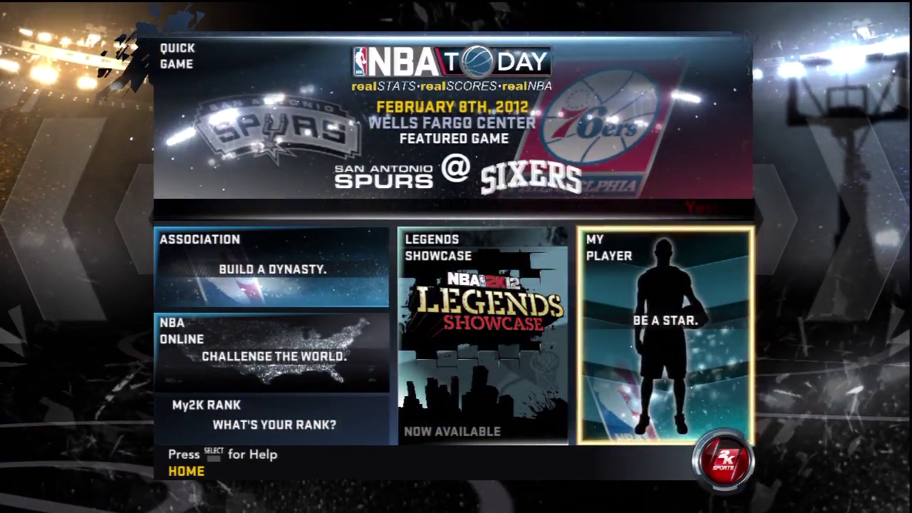
key("Return")
key("Return")
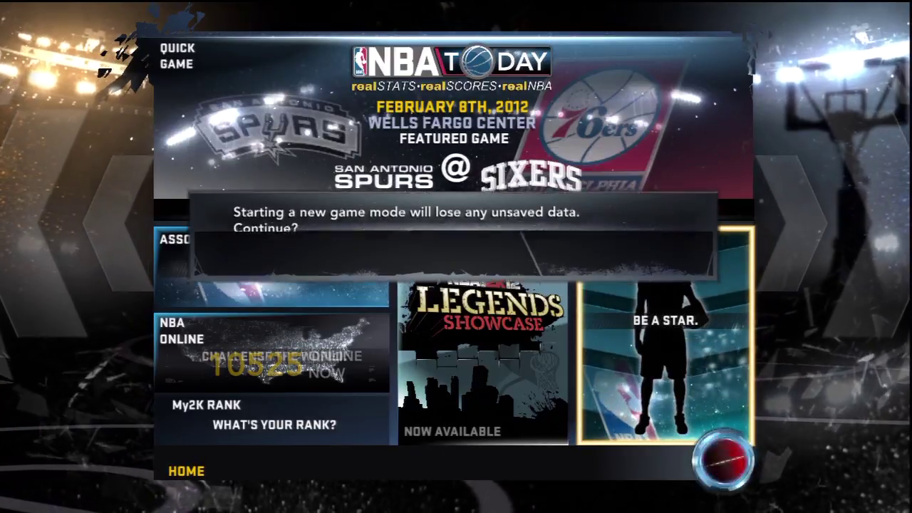
Step: Load the existing My Player save dated 1/29/2012 5:59 PM and continue past the player's NBA summary
key("Down")
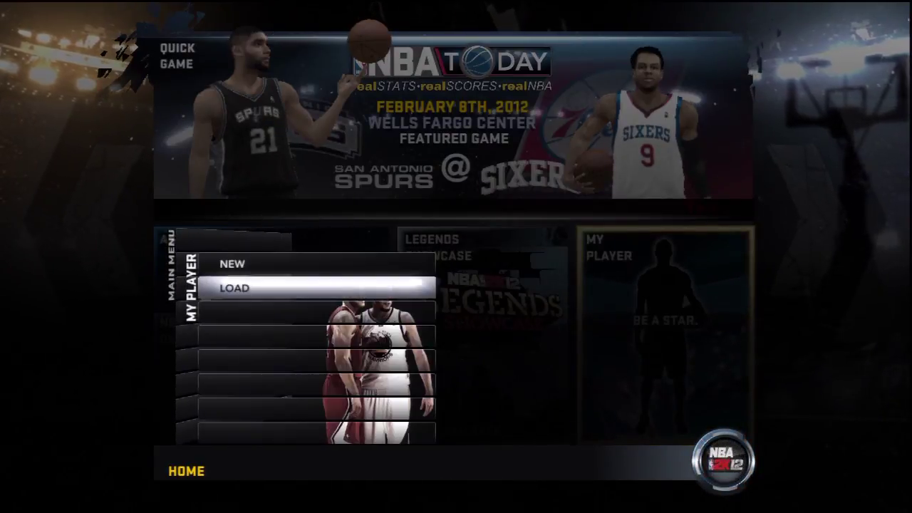
key("Return")
key("Down")
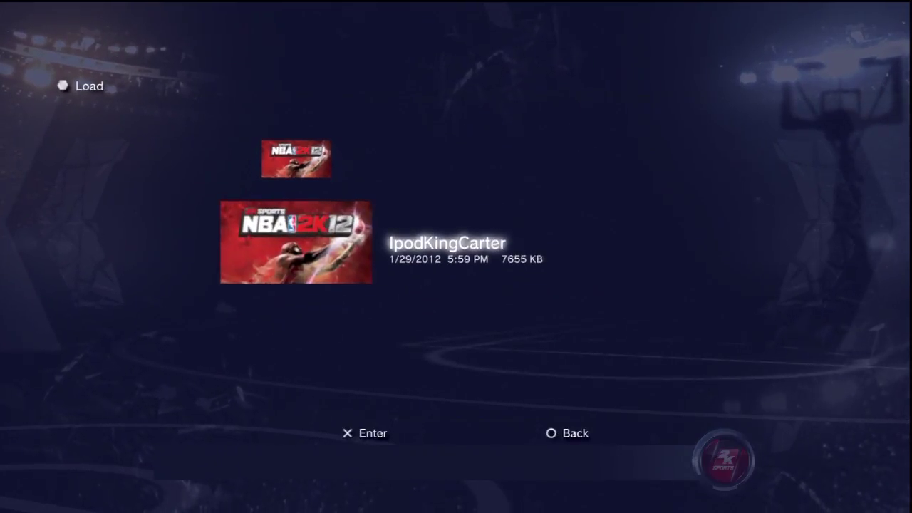
key("Return")
key("Return")
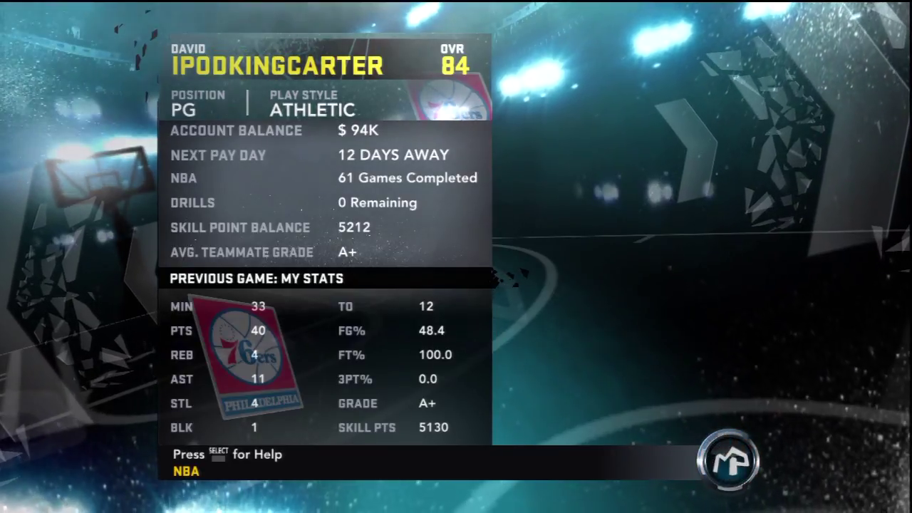
key("Return")
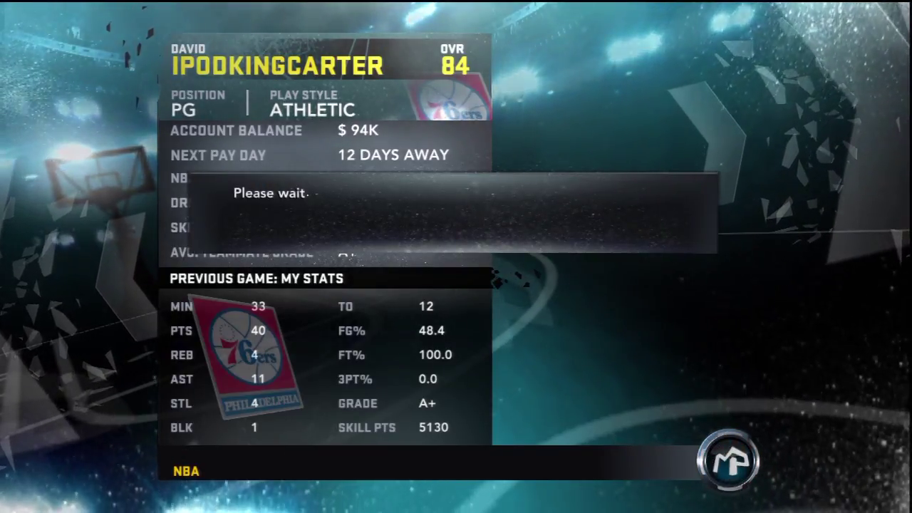